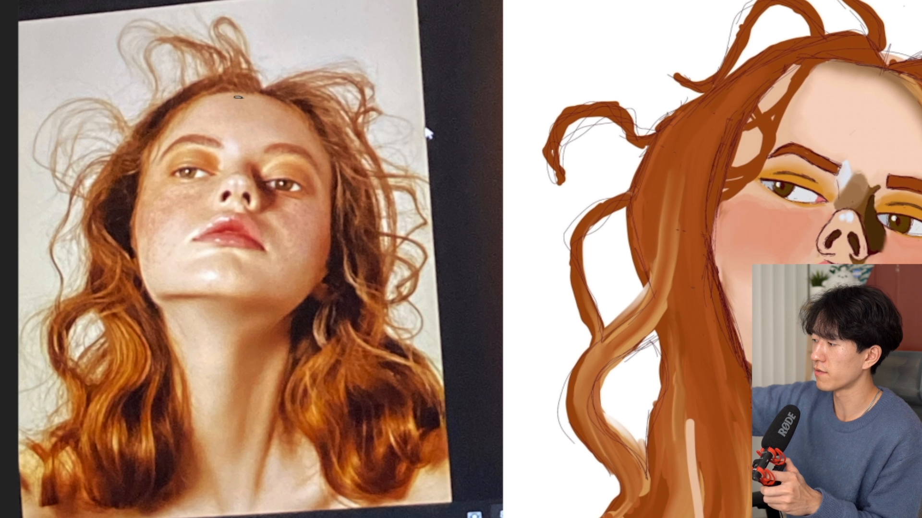
# Draw a red centre line, facial guide lines and spacing arrows over the face in the reference photo.
pyautogui.moveTo(248, 97)
pyautogui.mouseDown()
pyautogui.moveTo(229, 291)
pyautogui.moveTo(276, 301)
pyautogui.mouseUp()
pyautogui.moveTo(203, 209); pyautogui.dragTo(291, 209)
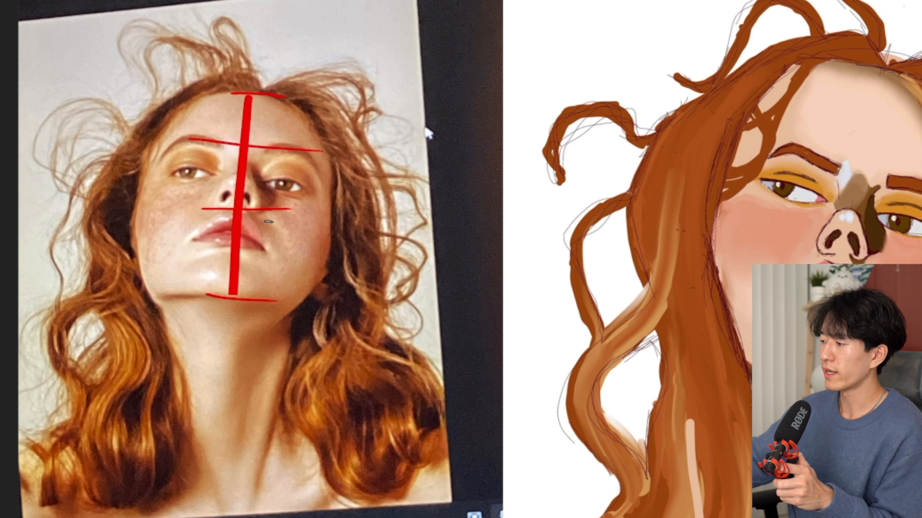
pyautogui.moveTo(274, 232); pyautogui.dragTo(278, 234)
pyautogui.moveTo(270, 222); pyautogui.dragTo(266, 292)
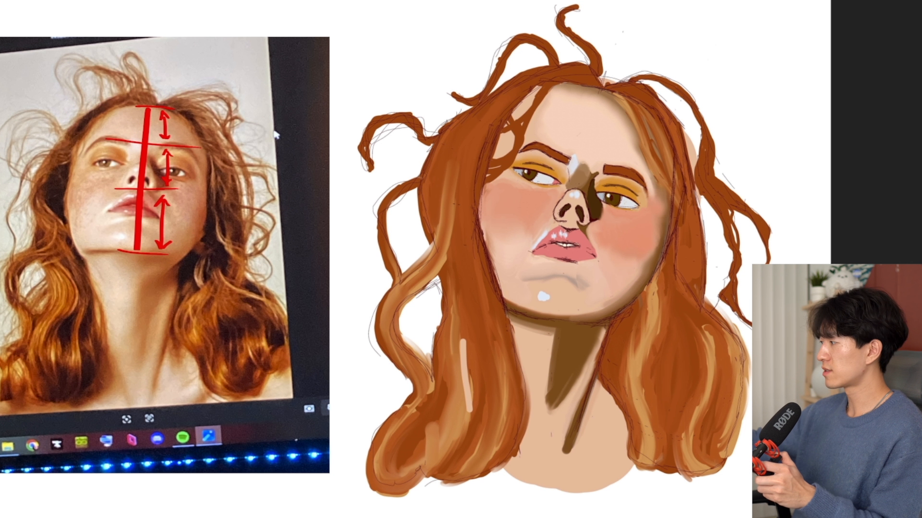
# Draw a red centre line and cross lines at the hairline, brows, nose base and chin over the painted face.
pyautogui.moveTo(602, 90); pyautogui.dragTo(558, 316)
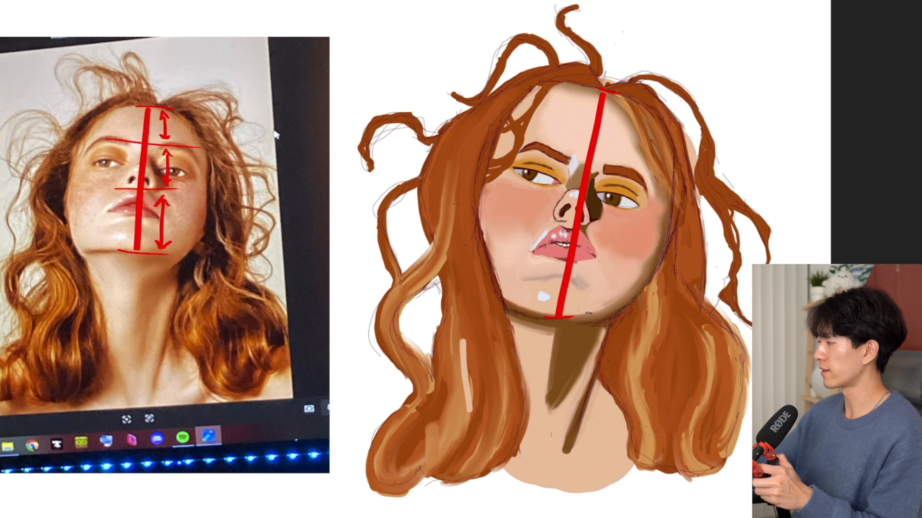
pyautogui.moveTo(479, 210); pyautogui.dragTo(621, 232)
pyautogui.moveTo(487, 297); pyautogui.dragTo(668, 339)
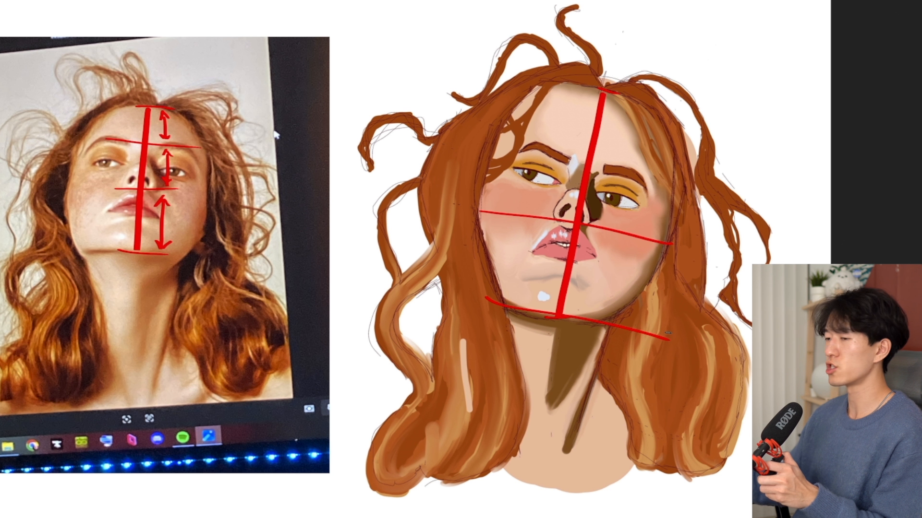
pyautogui.moveTo(581, 160); pyautogui.dragTo(727, 206)
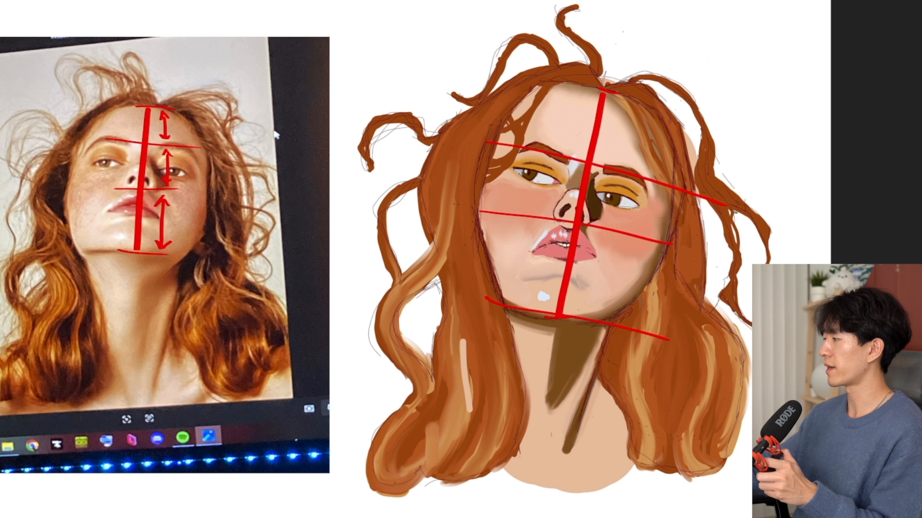
pyautogui.moveTo(537, 77); pyautogui.dragTo(705, 117)
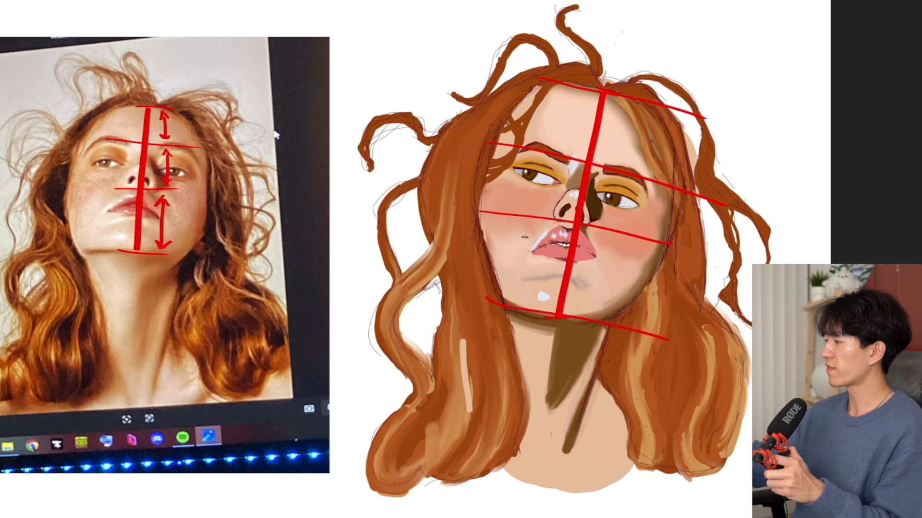
# Mark the lower, middle and upper thirds of the painted face with double-headed red arrows.
pyautogui.moveTo(524, 230); pyautogui.dragTo(514, 297)
pyautogui.moveTo(503, 284); pyautogui.dragTo(514, 298)
pyautogui.moveTo(536, 162); pyautogui.dragTo(545, 171)
pyautogui.moveTo(536, 165); pyautogui.dragTo(531, 204)
pyautogui.moveTo(524, 196); pyautogui.dragTo(532, 204)
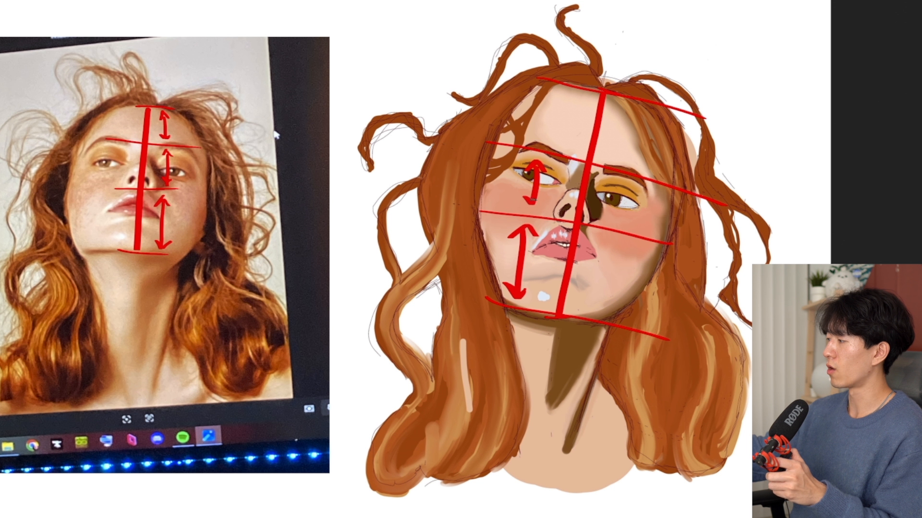
pyautogui.moveTo(559, 95); pyautogui.dragTo(554, 144)
pyautogui.moveTo(543, 135); pyautogui.dragTo(568, 132)
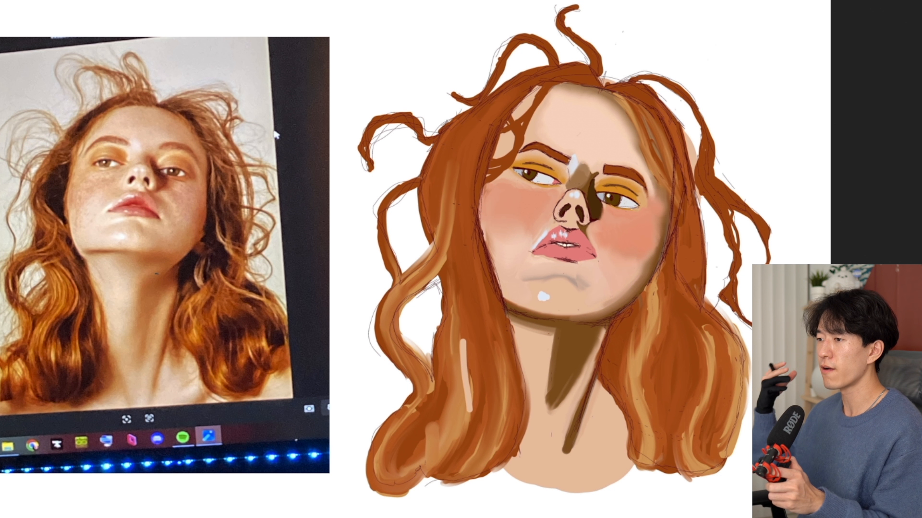
# Mark lines beneath the eyes in the reference photo and in the painting to compare their tilt.
pyautogui.moveTo(296, 213); pyautogui.dragTo(207, 227)
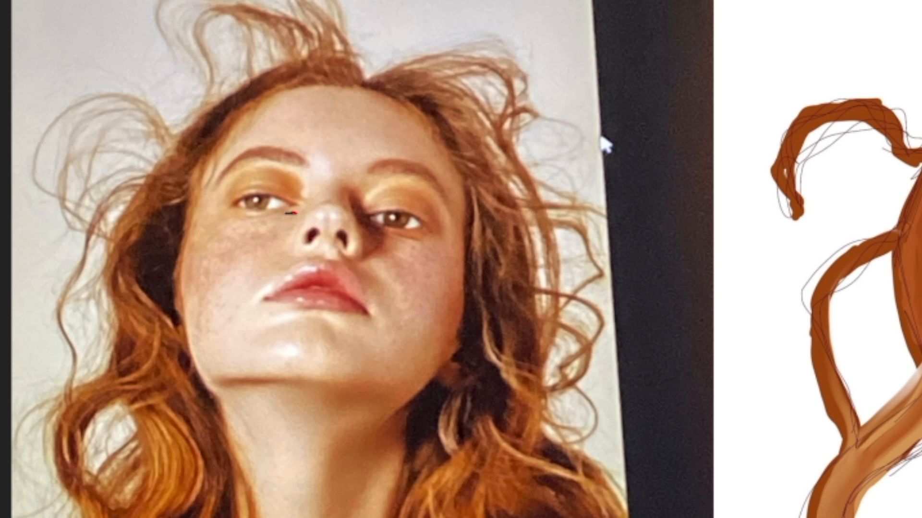
pyautogui.moveTo(372, 227); pyautogui.dragTo(426, 242)
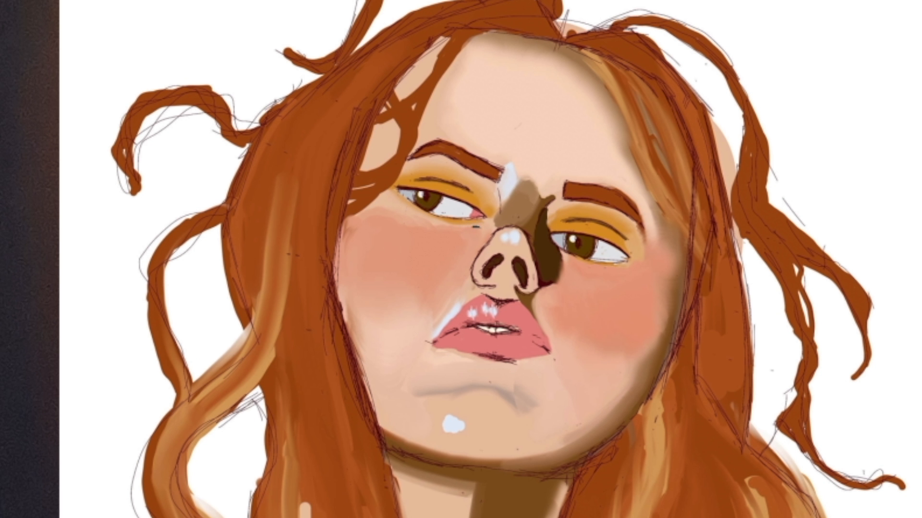
pyautogui.moveTo(488, 229)
pyautogui.mouseDown()
pyautogui.moveTo(427, 229)
pyautogui.moveTo(356, 170)
pyautogui.mouseUp()
pyautogui.moveTo(558, 259); pyautogui.dragTo(668, 284)
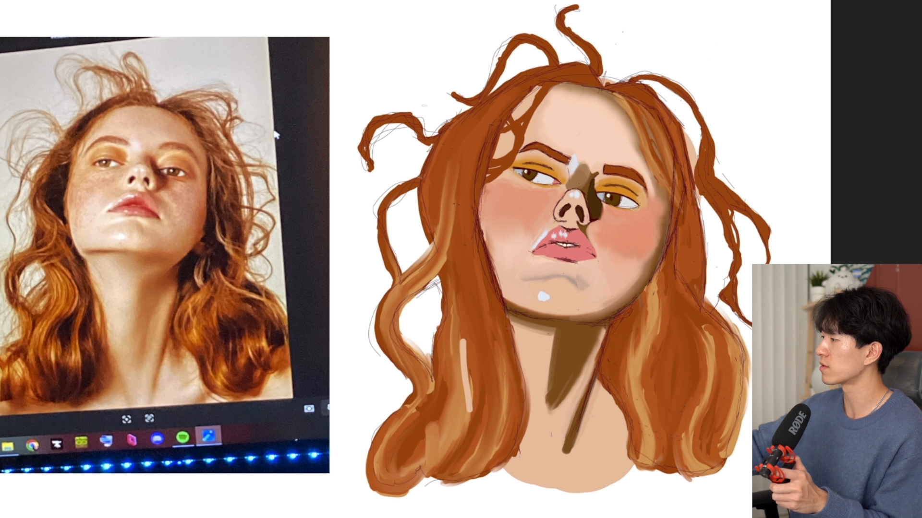
pyautogui.moveTo(423, 123)
pyautogui.mouseDown()
pyautogui.moveTo(363, 169)
pyautogui.moveTo(368, 148)
pyautogui.moveTo(422, 151)
pyautogui.mouseUp()
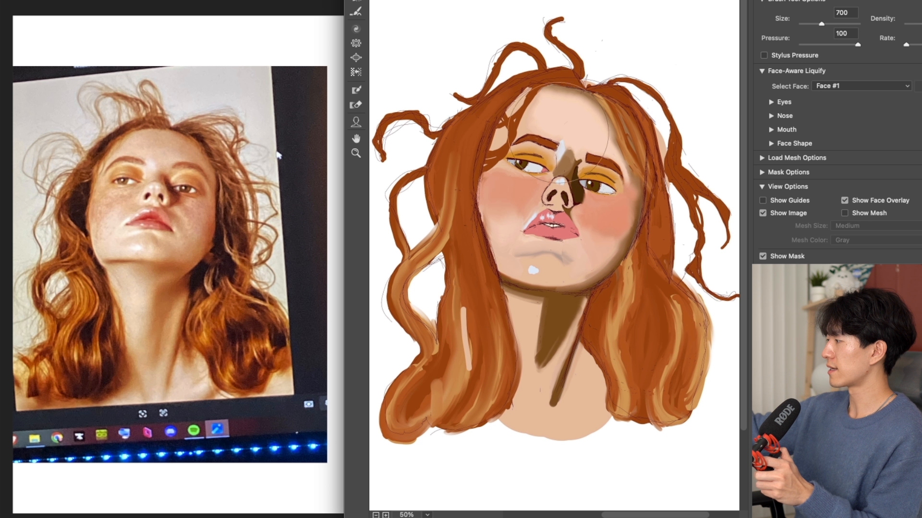
# In Liquify, set the brush size to 400 and push the hairline inward to shorten the painted forehead.
pyautogui.press('[')
pyautogui.press('[')
pyautogui.press('[')
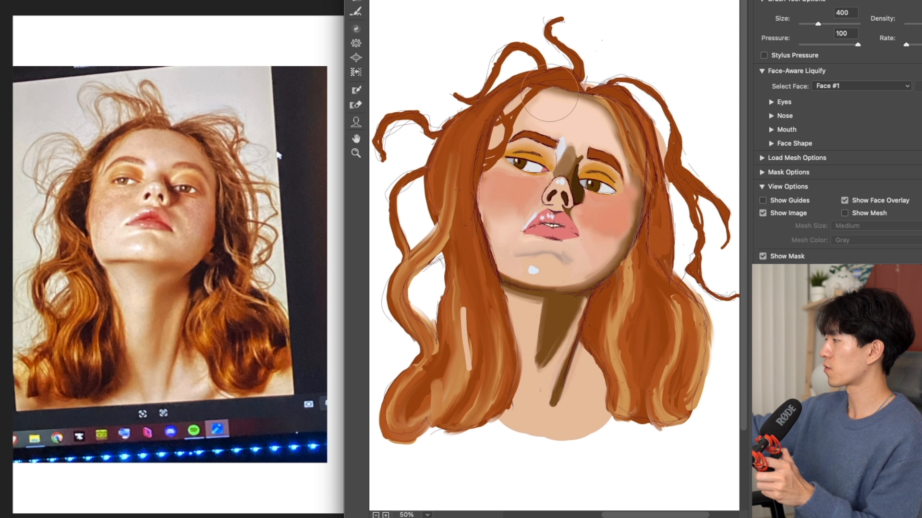
pyautogui.moveTo(559, 98)
pyautogui.mouseDown()
pyautogui.moveTo(637, 122)
pyautogui.moveTo(643, 142)
pyautogui.moveTo(598, 105)
pyautogui.moveTo(507, 111)
pyautogui.mouseUp()
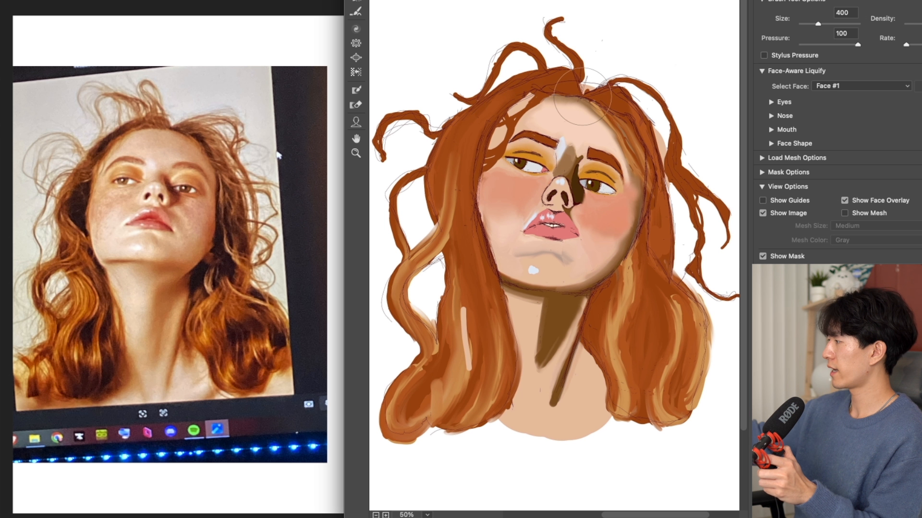
# Reduce the Liquify brush size to 250 and nudge both eyes outward.
pyautogui.press(']')
pyautogui.press(']')
pyautogui.press(']')
pyautogui.press(']')
pyautogui.press('[')
pyautogui.press('[')
pyautogui.press('[')
pyautogui.press('[')
pyautogui.press('[')
pyautogui.press('[')
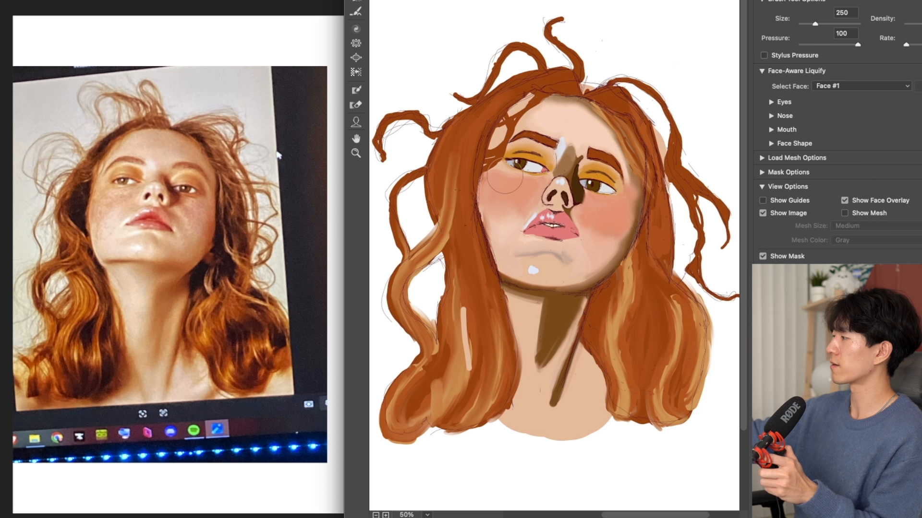
pyautogui.moveTo(532, 157); pyautogui.dragTo(527, 157)
pyautogui.moveTo(593, 186); pyautogui.dragTo(597, 185)
# Reduce the Liquify brush size to 175 and reshape both eyebrows.
pyautogui.press('[')
pyautogui.press('[')
pyautogui.moveTo(523, 138); pyautogui.dragTo(513, 140)
pyautogui.moveTo(592, 151); pyautogui.dragTo(586, 157)
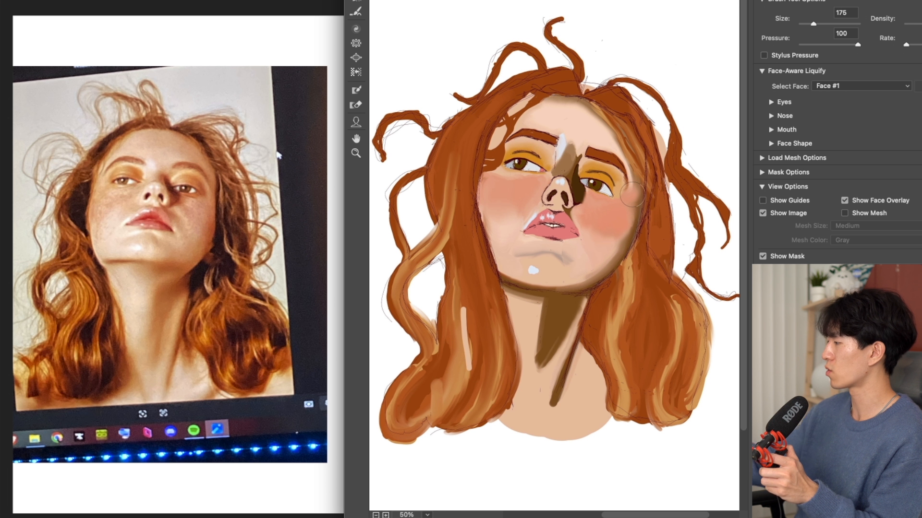
# Slim the shadowed side of the face and refine the lip corner, varying the Liquify brush size between 250 and 175.
pyautogui.press(']')
pyautogui.press(']')
pyautogui.press(']')
pyautogui.press(']')
pyautogui.press(']')
pyautogui.press(']')
pyautogui.press(']')
pyautogui.press(']')
pyautogui.press(']')
pyautogui.press(']')
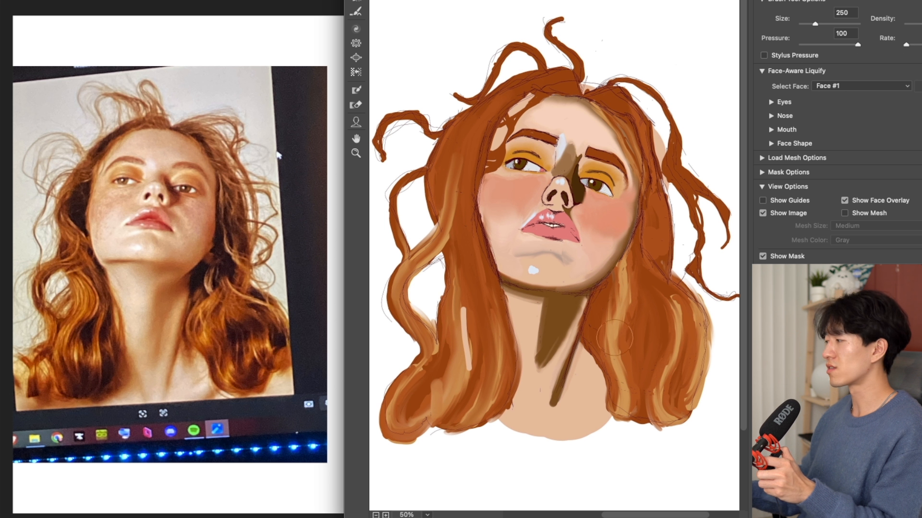
pyautogui.press('[')
pyautogui.press('[')
pyautogui.press('[')
pyautogui.press('[')
pyautogui.press('[')
pyautogui.press('[')
pyautogui.press('[')
pyautogui.press('[')
pyautogui.press('[')
pyautogui.press('[')
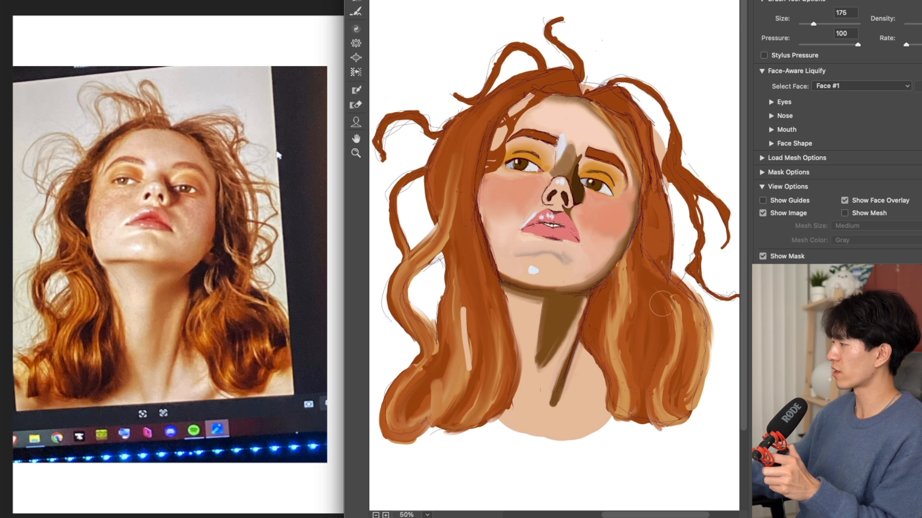
# Enlarge the Liquify brush size to 600 and push the jawline upward into a flatter, more angular shape.
pyautogui.press(']')
pyautogui.press(']')
pyautogui.press(']')
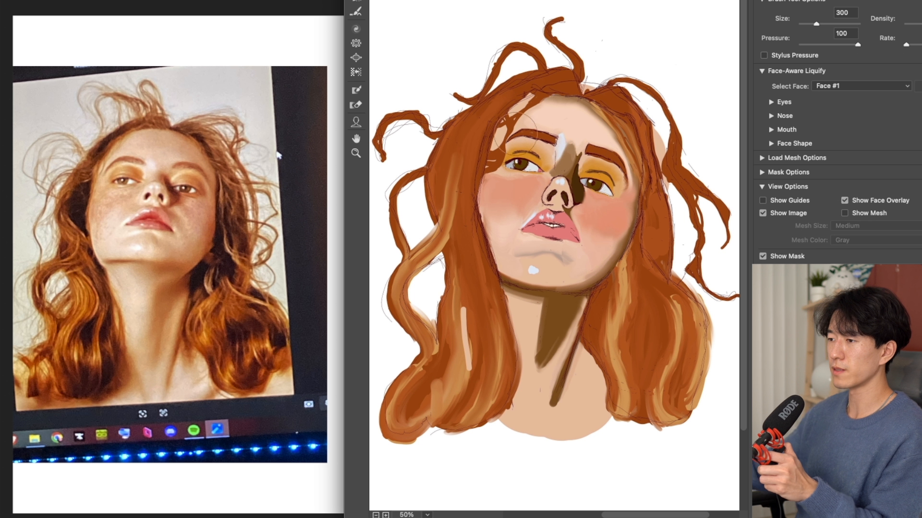
pyautogui.press(']')
pyautogui.press(']')
pyautogui.press(']')
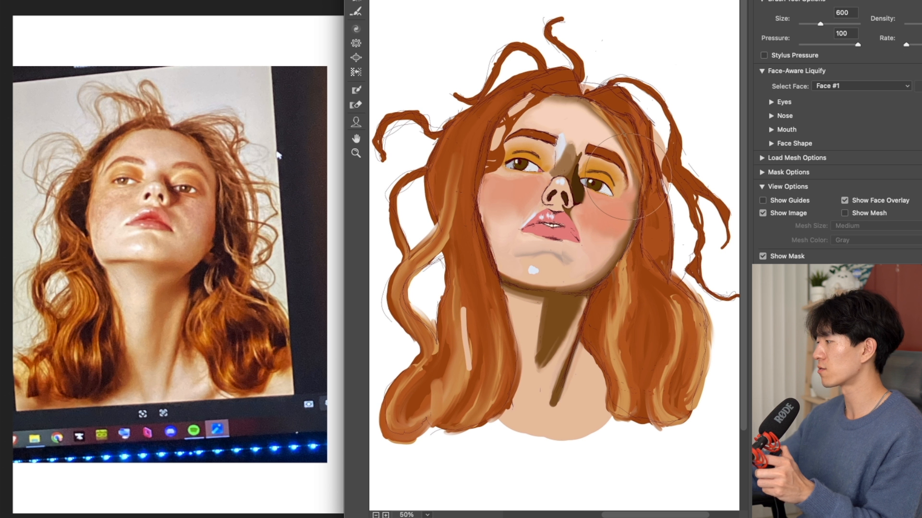
pyautogui.moveTo(500, 288); pyautogui.dragTo(492, 273)
pyautogui.moveTo(543, 296); pyautogui.dragTo(548, 288)
pyautogui.moveTo(591, 295); pyautogui.dragTo(603, 292)
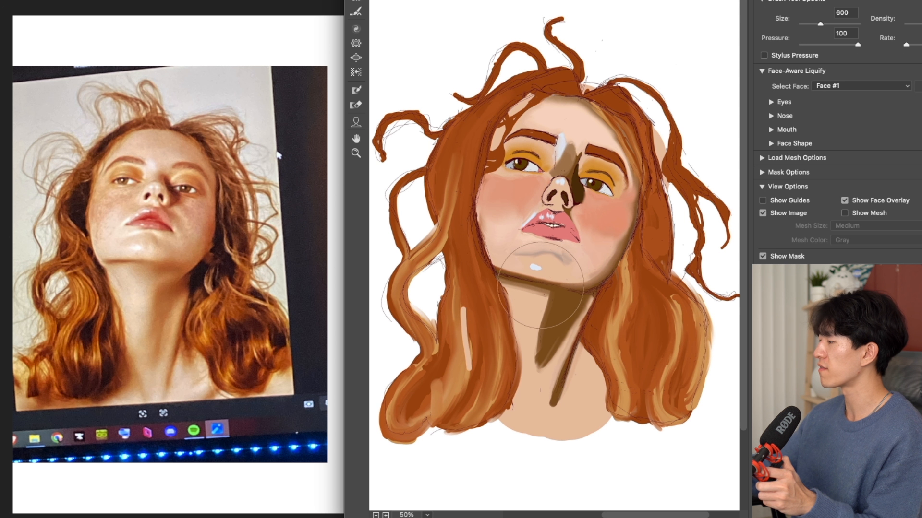
pyautogui.press('[')
pyautogui.press('[')
pyautogui.press('[')
pyautogui.press('[')
pyautogui.press('[')
pyautogui.press('[')
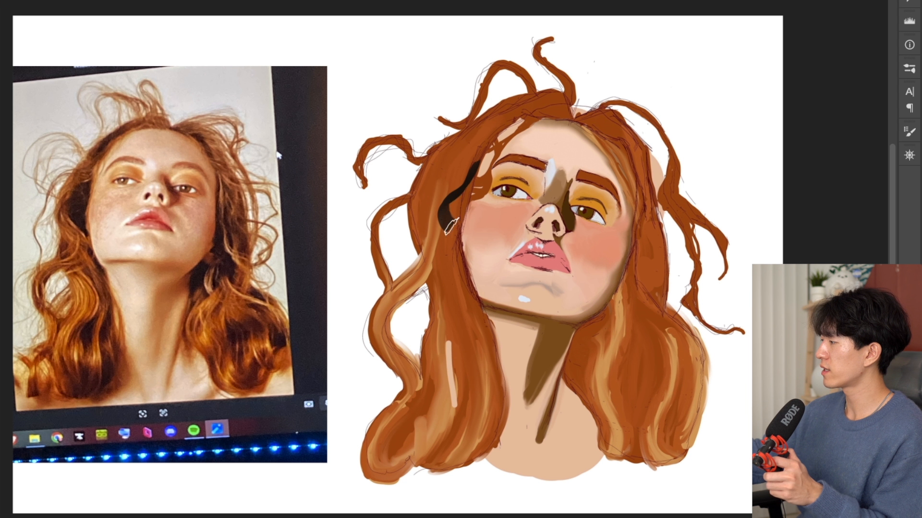
# Paint near-black shadows in the hair along the temples, hairline, far cheek and beside the neck.
pyautogui.moveTo(444, 204)
pyautogui.mouseDown()
pyautogui.moveTo(452, 223)
pyautogui.moveTo(464, 167)
pyautogui.moveTo(504, 126)
pyautogui.moveTo(601, 117)
pyautogui.moveTo(494, 138)
pyautogui.moveTo(571, 124)
pyautogui.moveTo(628, 145)
pyautogui.moveTo(613, 145)
pyautogui.moveTo(620, 166)
pyautogui.mouseUp()
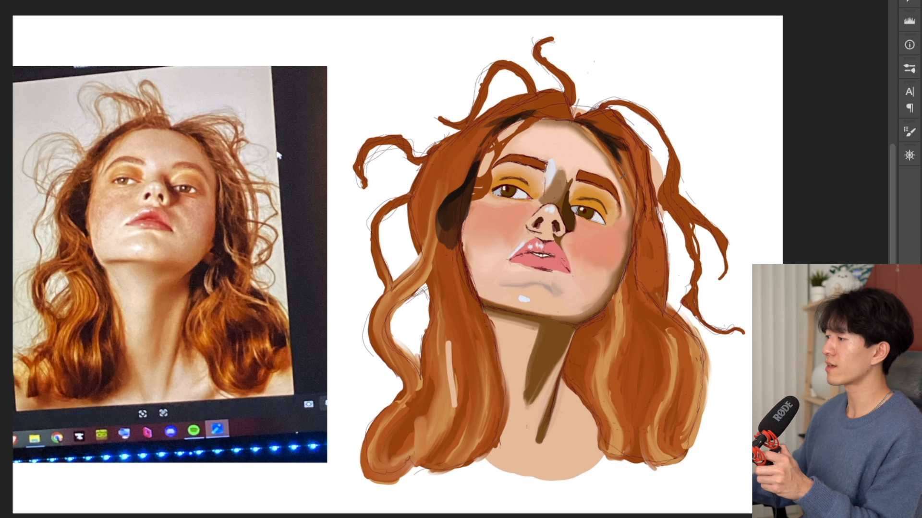
pyautogui.moveTo(630, 263)
pyautogui.mouseDown()
pyautogui.moveTo(646, 284)
pyautogui.moveTo(636, 252)
pyautogui.moveTo(623, 299)
pyautogui.moveTo(628, 342)
pyautogui.moveTo(609, 307)
pyautogui.mouseUp()
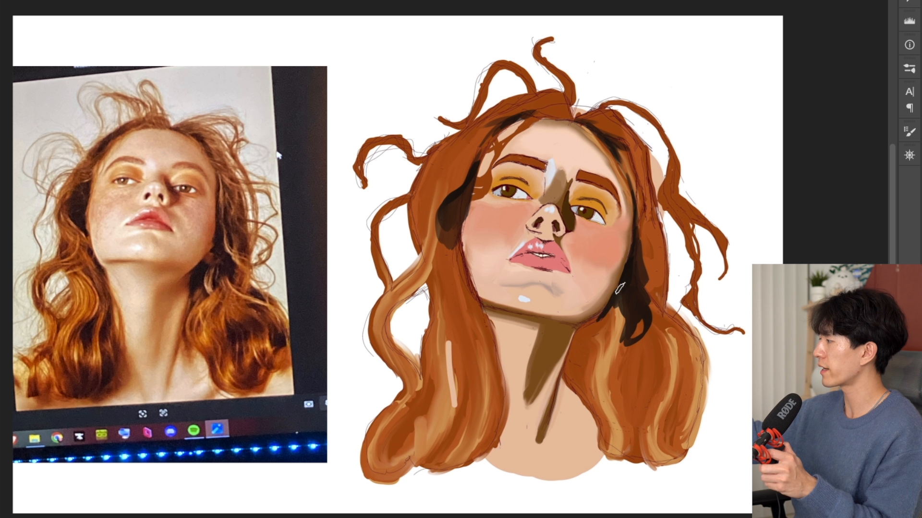
pyautogui.moveTo(583, 339)
pyautogui.mouseDown()
pyautogui.moveTo(606, 313)
pyautogui.moveTo(608, 340)
pyautogui.moveTo(600, 328)
pyautogui.moveTo(597, 351)
pyautogui.moveTo(581, 340)
pyautogui.moveTo(570, 367)
pyautogui.mouseUp()
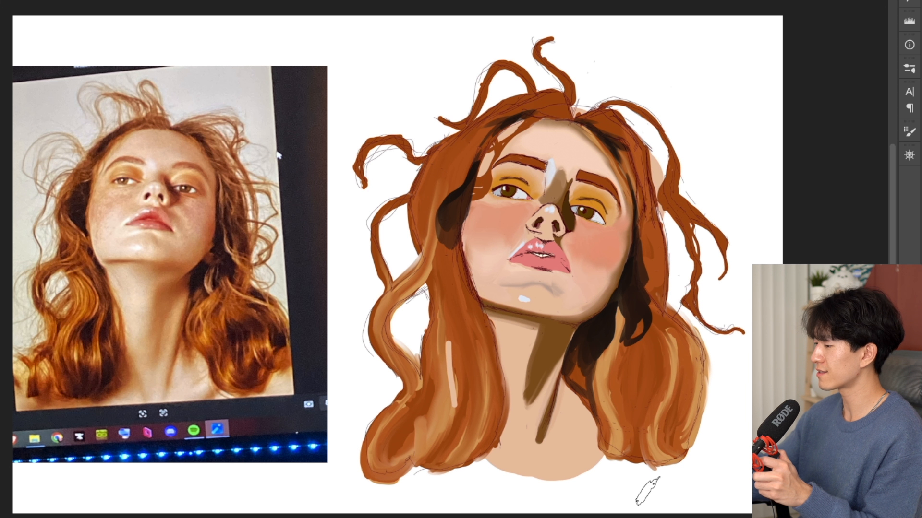
# Paint dark brown strokes through the lower lengths and ends of the hair on both sides.
pyautogui.moveTo(462, 278)
pyautogui.mouseDown()
pyautogui.moveTo(465, 313)
pyautogui.moveTo(455, 262)
pyautogui.moveTo(490, 370)
pyautogui.mouseUp()
pyautogui.moveTo(467, 338)
pyautogui.mouseDown()
pyautogui.moveTo(489, 435)
pyautogui.moveTo(453, 456)
pyautogui.moveTo(401, 446)
pyautogui.moveTo(413, 473)
pyautogui.mouseUp()
pyautogui.moveTo(641, 364)
pyautogui.mouseDown()
pyautogui.moveTo(645, 403)
pyautogui.moveTo(696, 439)
pyautogui.mouseUp()
pyautogui.rightClick(699, 440)
pyautogui.doubleClick(719, 511)
pyautogui.moveTo(435, 312); pyautogui.dragTo(451, 370)
pyautogui.moveTo(394, 398); pyautogui.dragTo(432, 456)
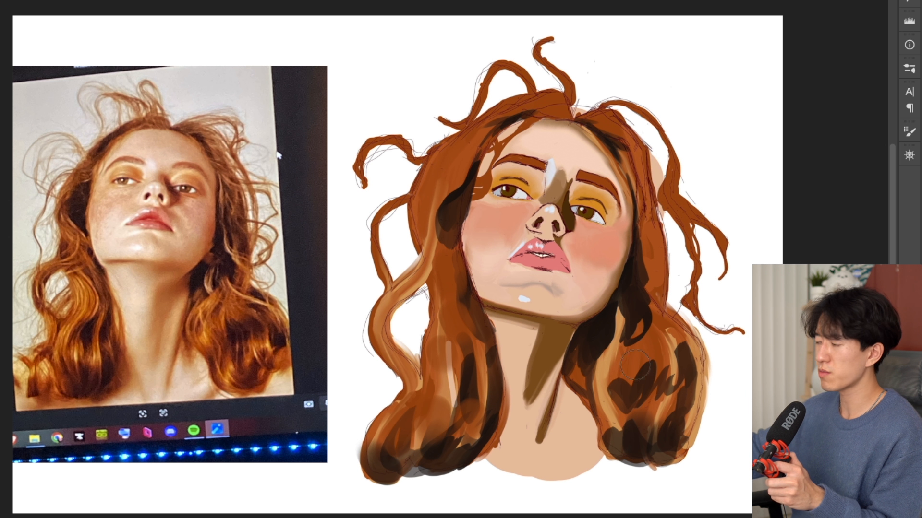
# Shade the hair mass with soft dark patches and erase the thick loose curls around the head.
pyautogui.moveTo(603, 360); pyautogui.dragTo(637, 344)
pyautogui.moveTo(643, 269)
pyautogui.mouseDown()
pyautogui.moveTo(631, 445)
pyautogui.moveTo(691, 372)
pyautogui.moveTo(441, 254)
pyautogui.moveTo(650, 315)
pyautogui.moveTo(652, 418)
pyautogui.moveTo(396, 435)
pyautogui.moveTo(499, 115)
pyautogui.moveTo(430, 143)
pyautogui.moveTo(531, 81)
pyautogui.moveTo(562, 81)
pyautogui.mouseUp()
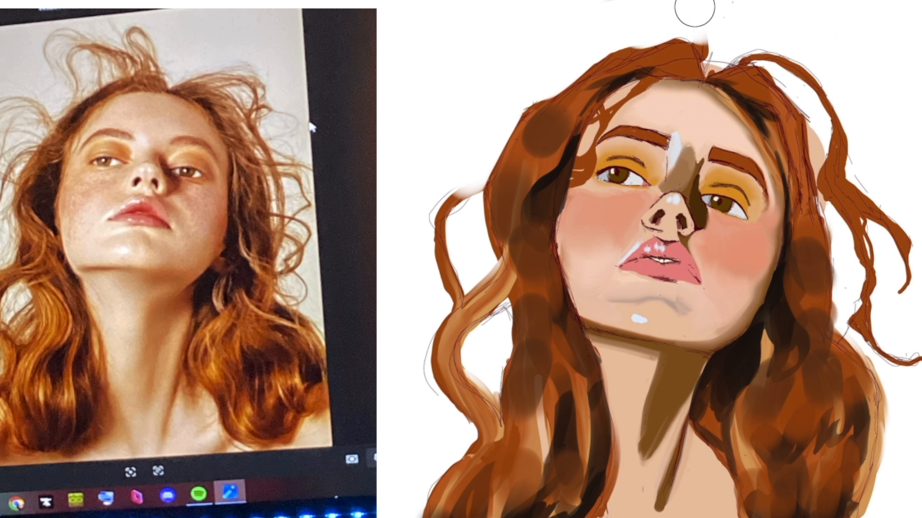
pyautogui.moveTo(694, 9)
pyautogui.mouseDown()
pyautogui.moveTo(798, 50)
pyautogui.moveTo(860, 178)
pyautogui.moveTo(872, 306)
pyautogui.moveTo(907, 350)
pyautogui.mouseUp()
pyautogui.moveTo(461, 292)
pyautogui.mouseDown()
pyautogui.moveTo(446, 241)
pyautogui.moveTo(479, 337)
pyautogui.moveTo(515, 270)
pyautogui.mouseUp()
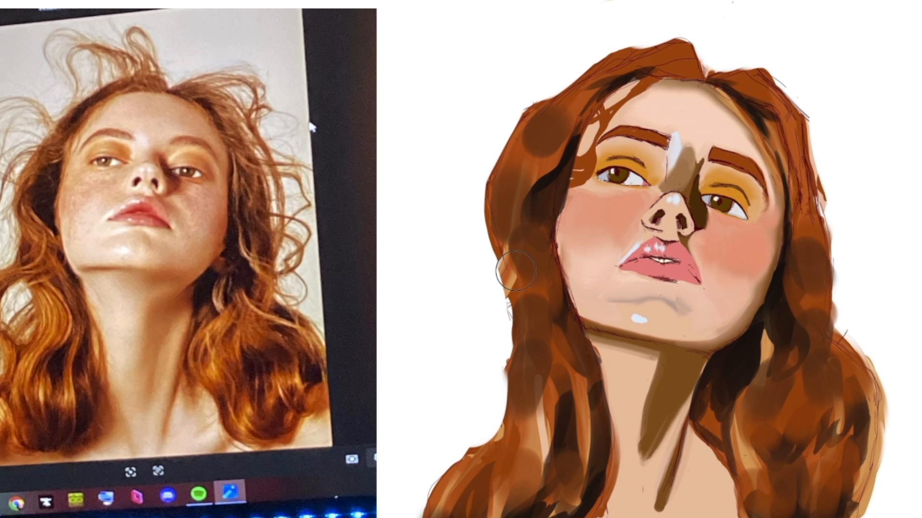
# Sample brown tones from the hair and paint a wavy lock curving out beside the left hair lengths.
pyautogui.keyDown('alt'); pyautogui.click(523, 280); pyautogui.keyUp('alt')
pyautogui.press(']')
pyautogui.keyDown('alt'); pyautogui.click(550, 310); pyautogui.keyUp('alt')
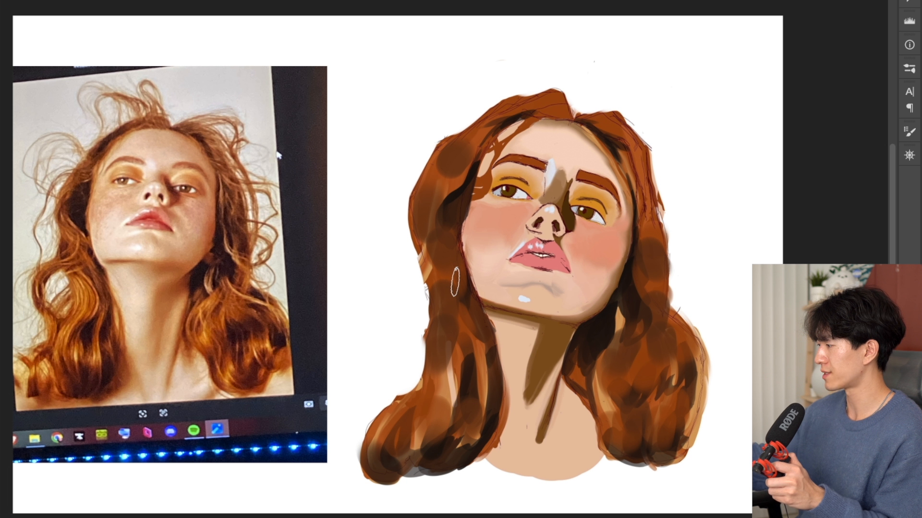
pyautogui.moveTo(432, 281)
pyautogui.mouseDown()
pyautogui.moveTo(399, 310)
pyautogui.moveTo(391, 344)
pyautogui.moveTo(413, 382)
pyautogui.mouseUp()
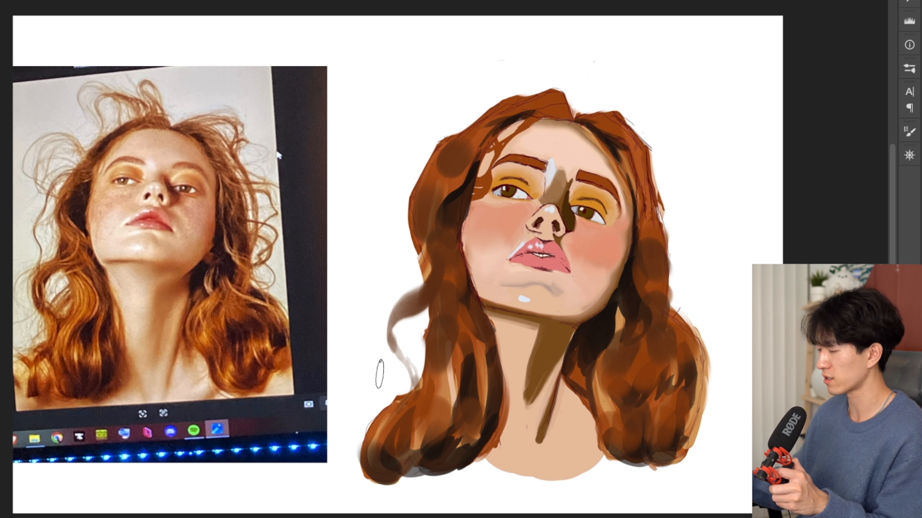
pyautogui.moveTo(390, 327); pyautogui.dragTo(417, 386)
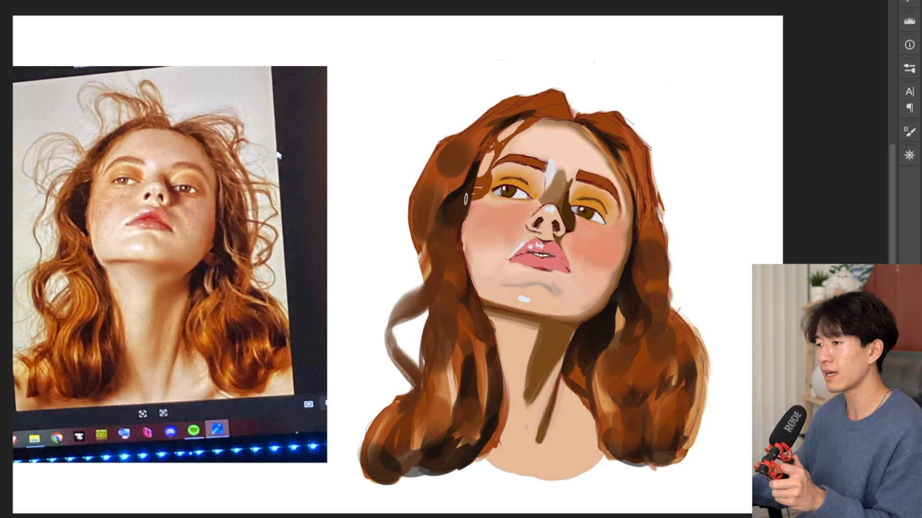
# Paint thin, curling reddish-brown flyaway strands around the outer silhouette of the hair.
pyautogui.moveTo(393, 68)
pyautogui.mouseDown()
pyautogui.moveTo(384, 151)
pyautogui.moveTo(345, 173)
pyautogui.mouseUp()
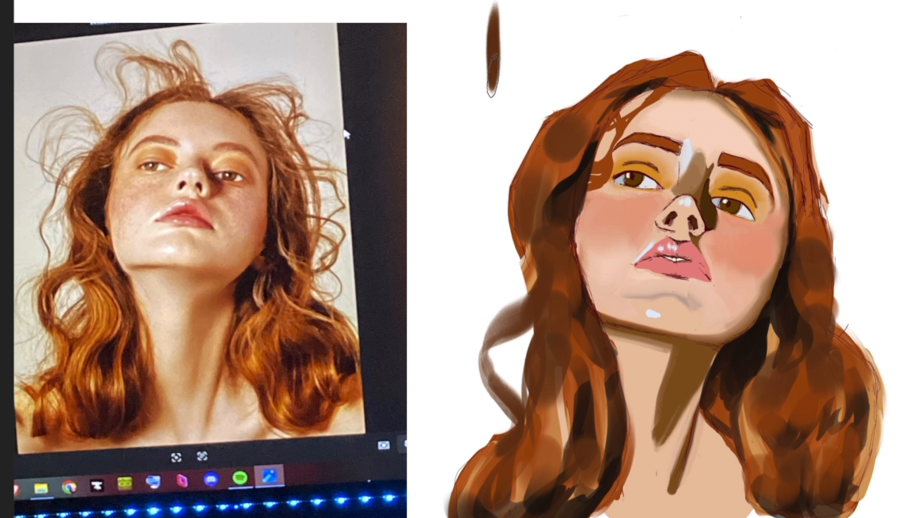
pyautogui.moveTo(430, 157)
pyautogui.mouseDown()
pyautogui.moveTo(421, 205)
pyautogui.moveTo(476, 275)
pyautogui.moveTo(426, 348)
pyautogui.moveTo(449, 395)
pyautogui.moveTo(424, 441)
pyautogui.mouseUp()
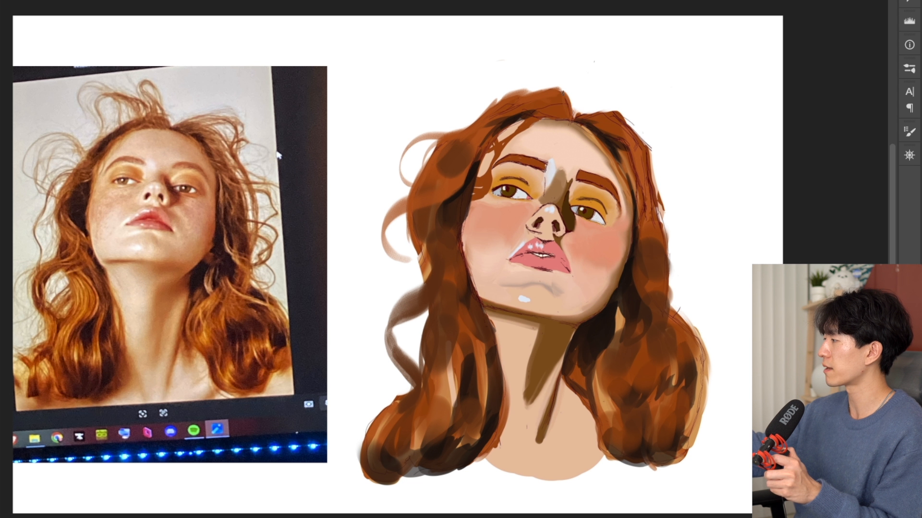
pyautogui.moveTo(563, 91)
pyautogui.mouseDown()
pyautogui.moveTo(495, 72)
pyautogui.moveTo(503, 86)
pyautogui.mouseUp()
pyautogui.moveTo(481, 116)
pyautogui.mouseDown()
pyautogui.moveTo(408, 121)
pyautogui.moveTo(409, 188)
pyautogui.mouseUp()
pyautogui.moveTo(407, 201)
pyautogui.mouseDown()
pyautogui.moveTo(417, 265)
pyautogui.moveTo(375, 302)
pyautogui.mouseUp()
pyautogui.moveTo(391, 321); pyautogui.dragTo(375, 372)
pyautogui.moveTo(427, 308); pyautogui.dragTo(414, 362)
pyautogui.moveTo(666, 198)
pyautogui.mouseDown()
pyautogui.moveTo(674, 298)
pyautogui.moveTo(733, 319)
pyautogui.mouseUp()
pyautogui.moveTo(698, 332)
pyautogui.mouseDown()
pyautogui.moveTo(724, 373)
pyautogui.moveTo(704, 410)
pyautogui.mouseUp()
# Add finer strands over the crown, along the hairline and down both upper sides of the hair.
pyautogui.moveTo(648, 151); pyautogui.dragTo(666, 211)
pyautogui.moveTo(615, 110); pyautogui.dragTo(650, 150)
pyautogui.moveTo(580, 114); pyautogui.dragTo(634, 107)
pyautogui.moveTo(655, 134); pyautogui.dragTo(666, 191)
pyautogui.moveTo(625, 115); pyautogui.dragTo(670, 198)
pyautogui.moveTo(473, 161); pyautogui.dragTo(548, 100)
pyautogui.moveTo(429, 171); pyautogui.dragTo(411, 206)
pyautogui.moveTo(562, 120); pyautogui.dragTo(629, 118)
pyautogui.moveTo(612, 127); pyautogui.dragTo(648, 235)
# Paint long, thin strands flowing down the left hair lengths.
pyautogui.moveTo(441, 240); pyautogui.dragTo(418, 312)
pyautogui.moveTo(461, 254); pyautogui.dragTo(437, 378)
pyautogui.moveTo(455, 322); pyautogui.dragTo(435, 408)
pyautogui.moveTo(463, 233); pyautogui.dragTo(439, 348)
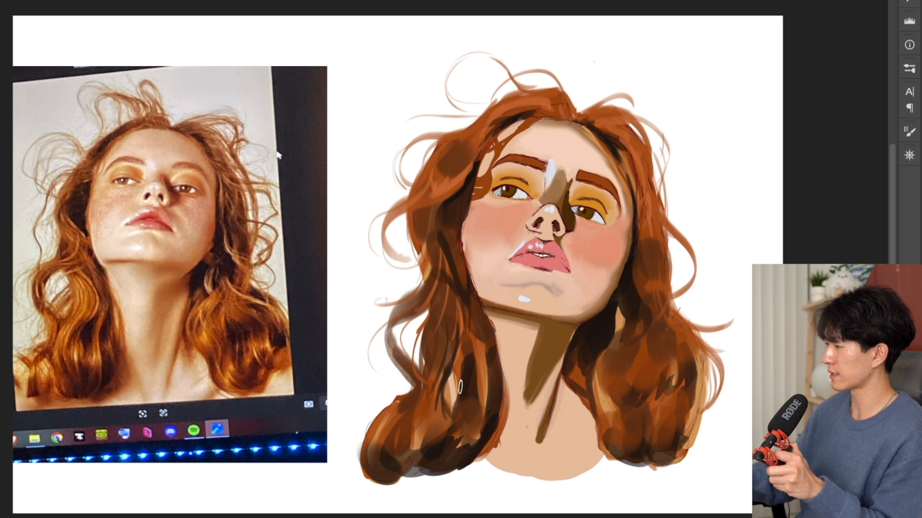
# Paint flowing strands down the right hair lengths and sweep strands over the left temple and hairline.
pyautogui.moveTo(663, 247); pyautogui.dragTo(633, 427)
pyautogui.moveTo(681, 331); pyautogui.dragTo(672, 432)
pyautogui.moveTo(619, 331); pyautogui.dragTo(595, 408)
pyautogui.moveTo(656, 197); pyautogui.dragTo(644, 259)
pyautogui.moveTo(634, 161); pyautogui.dragTo(624, 216)
pyautogui.moveTo(450, 175)
pyautogui.mouseDown()
pyautogui.moveTo(484, 199)
pyautogui.moveTo(418, 211)
pyautogui.mouseUp()
pyautogui.moveTo(482, 194); pyautogui.dragTo(531, 114)
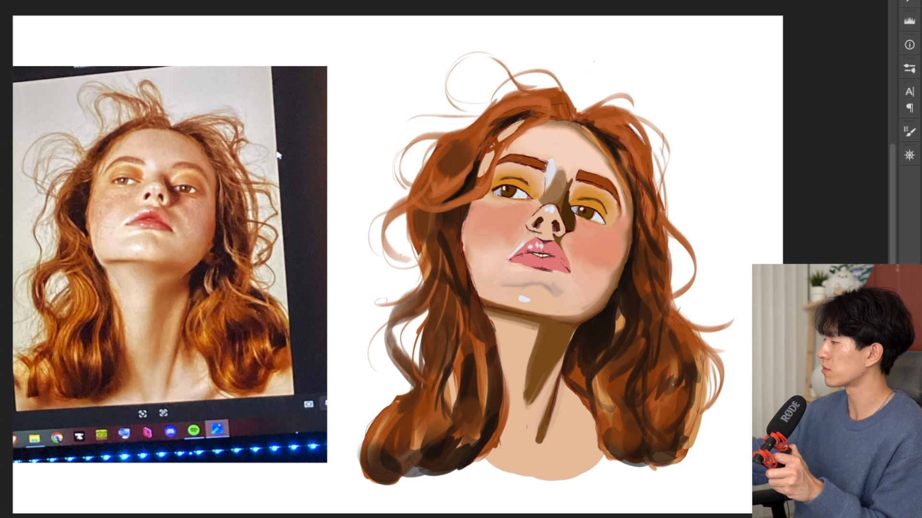
# Paint dark brown shadows where the hair meets the forehead, both cheeks and the left side of the neck.
pyautogui.moveTo(617, 149); pyautogui.dragTo(595, 135)
pyautogui.moveTo(627, 254); pyautogui.dragTo(598, 329)
pyautogui.moveTo(633, 185); pyautogui.dragTo(630, 249)
pyautogui.moveTo(471, 185)
pyautogui.mouseDown()
pyautogui.moveTo(523, 118)
pyautogui.moveTo(547, 128)
pyautogui.moveTo(571, 117)
pyautogui.mouseUp()
pyautogui.moveTo(571, 117); pyautogui.dragTo(596, 131)
pyautogui.moveTo(539, 115); pyautogui.dragTo(600, 129)
pyautogui.moveTo(588, 123); pyautogui.dragTo(626, 161)
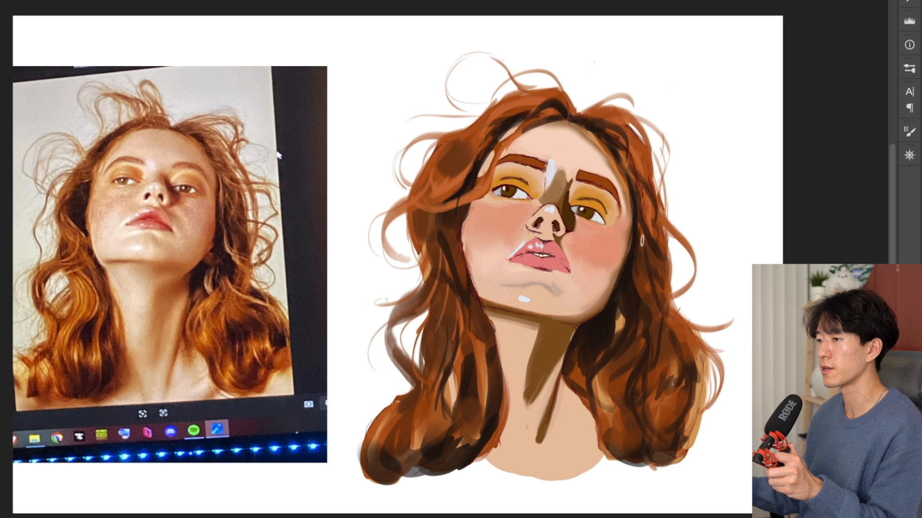
pyautogui.moveTo(465, 204); pyautogui.dragTo(470, 280)
pyautogui.keyDown('alt'); pyautogui.click(599, 325); pyautogui.keyUp('alt')
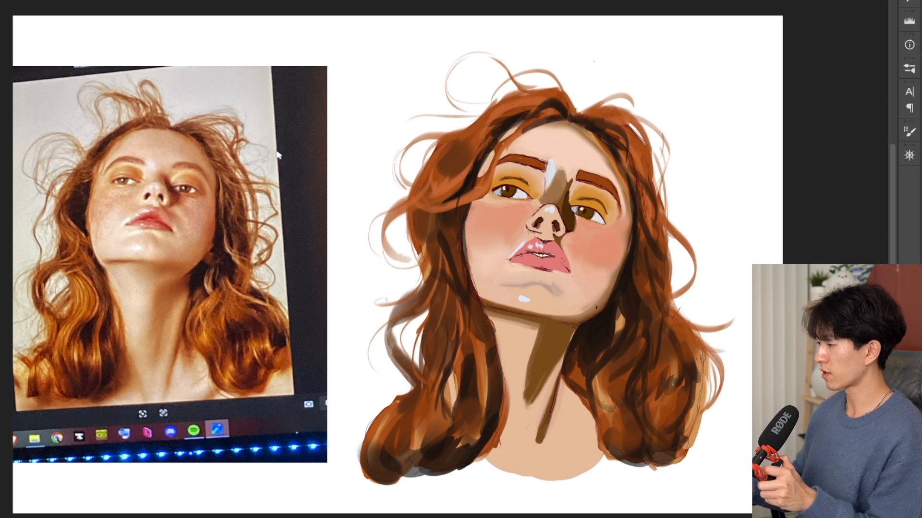
pyautogui.moveTo(496, 364); pyautogui.dragTo(490, 448)
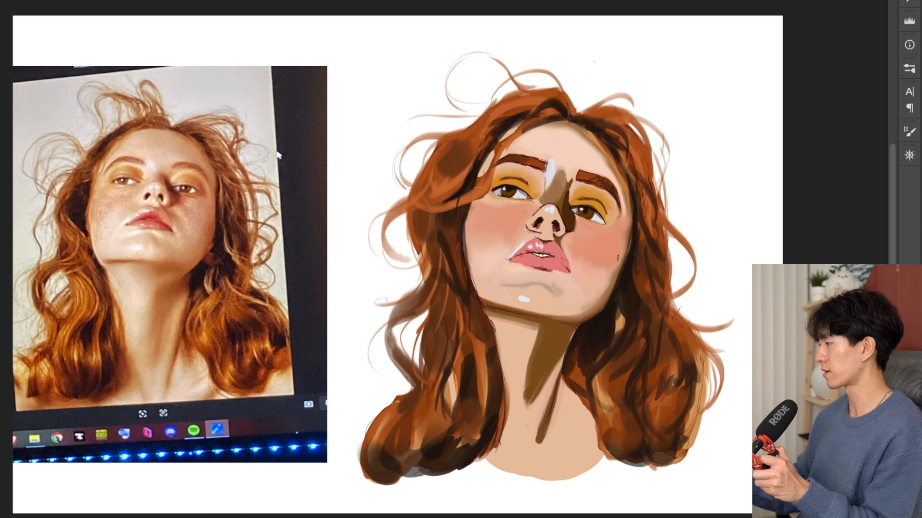
# Repaint the lips in smoother, deeper red and warm the nose, under-jaw and neck shadows with soft reddish brown.
pyautogui.keyDown('alt'); pyautogui.click(550, 247); pyautogui.keyUp('alt')
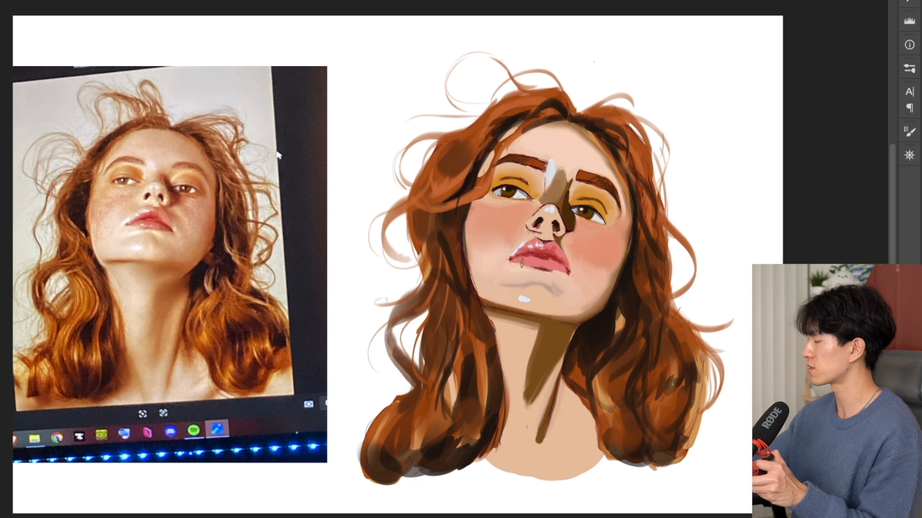
pyautogui.moveTo(519, 249); pyautogui.dragTo(536, 257)
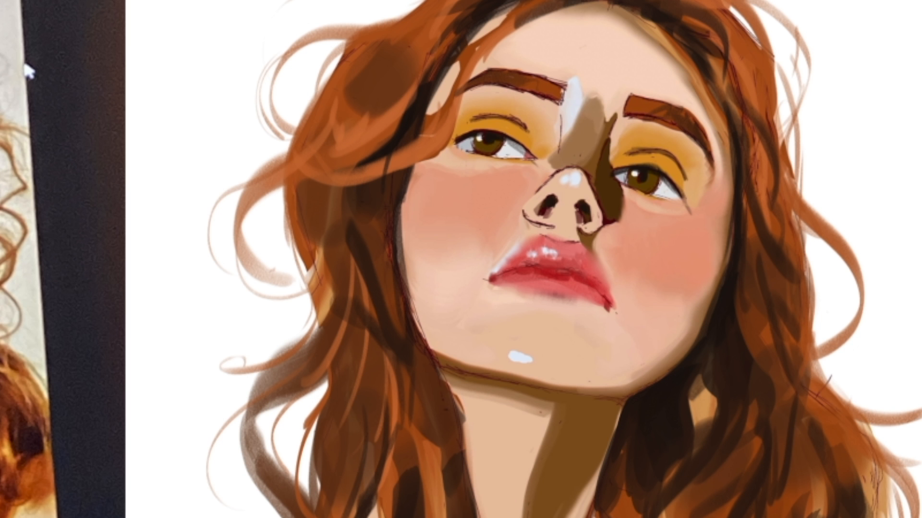
pyautogui.moveTo(614, 150)
pyautogui.mouseDown()
pyautogui.moveTo(593, 159)
pyautogui.moveTo(607, 192)
pyautogui.moveTo(599, 190)
pyautogui.mouseUp()
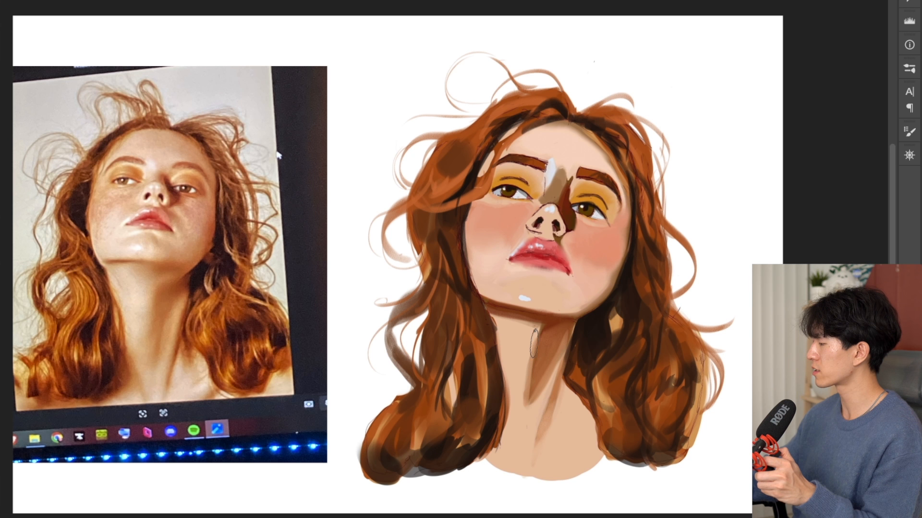
pyautogui.moveTo(534, 343); pyautogui.dragTo(531, 391)
pyautogui.moveTo(497, 313)
pyautogui.mouseDown()
pyautogui.moveTo(526, 318)
pyautogui.moveTo(493, 309)
pyautogui.mouseUp()
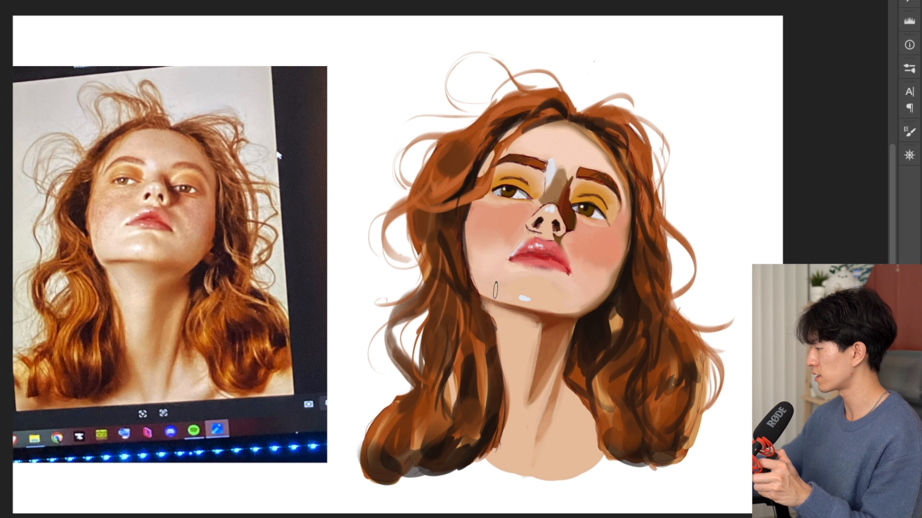
# Paint a skin-toned earlobe beside the right jaw and blend brown shading into the yellow eyeshadow on both eyelids.
pyautogui.moveTo(626, 286); pyautogui.dragTo(617, 301)
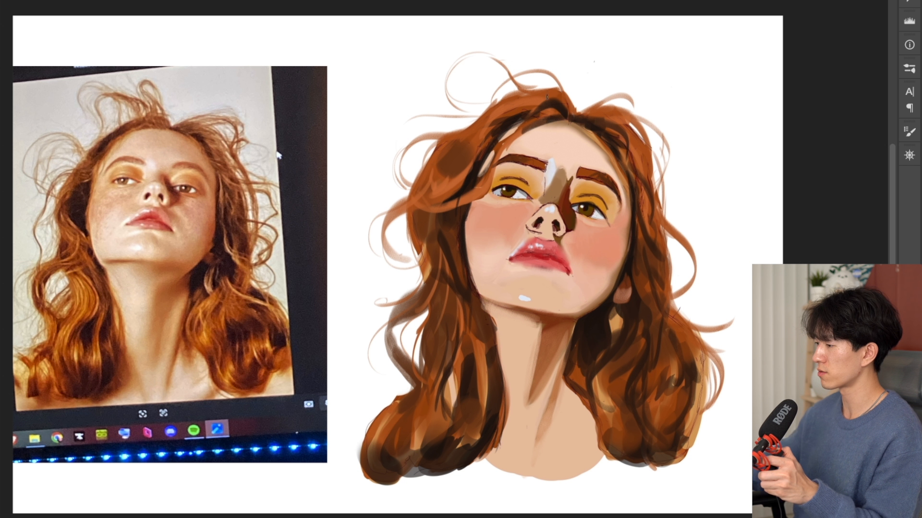
pyautogui.keyDown('alt'); pyautogui.click(520, 181); pyautogui.keyUp('alt')
pyautogui.moveTo(497, 178); pyautogui.dragTo(525, 183)
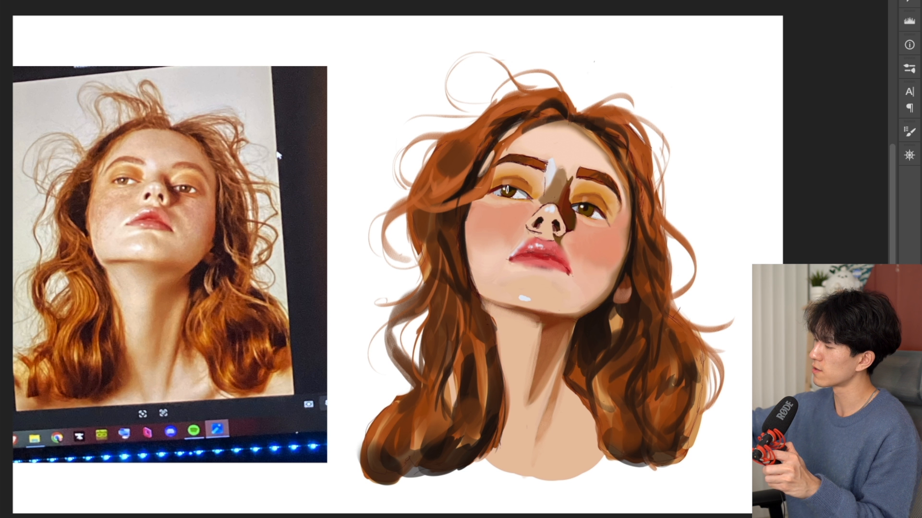
# Add pale bluish-white highlights around the mouth, between and above the brows, and along the left jaw and neck.
pyautogui.keyDown('alt'); pyautogui.click(240, 240); pyautogui.keyUp('alt')
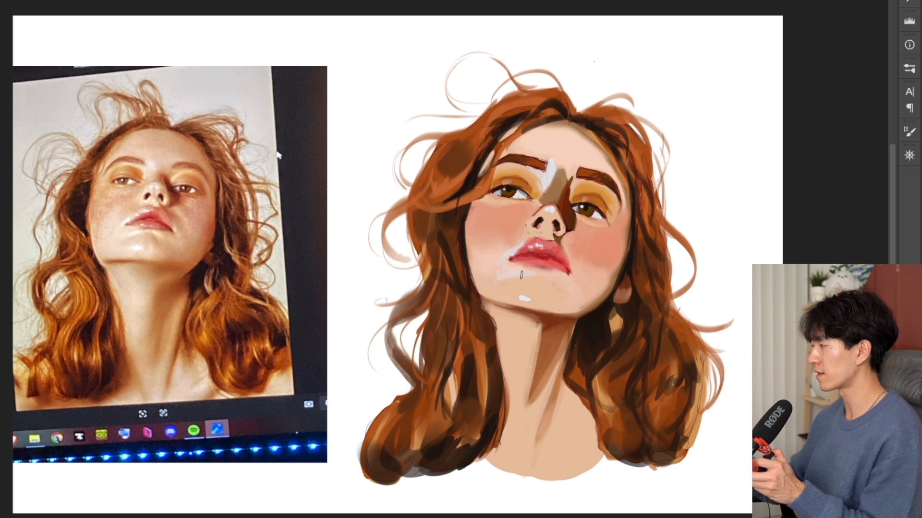
pyautogui.moveTo(546, 174); pyautogui.dragTo(527, 151)
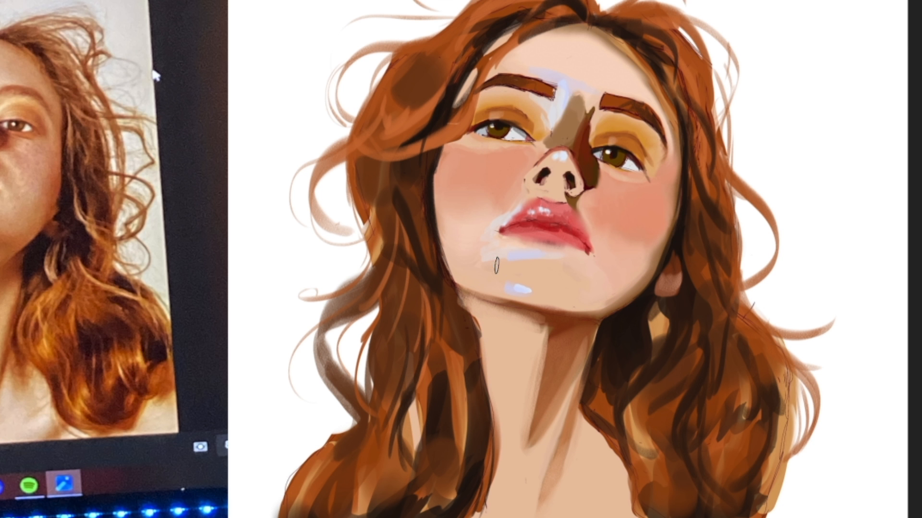
pyautogui.moveTo(507, 266)
pyautogui.mouseDown()
pyautogui.moveTo(485, 282)
pyautogui.moveTo(456, 269)
pyautogui.mouseUp()
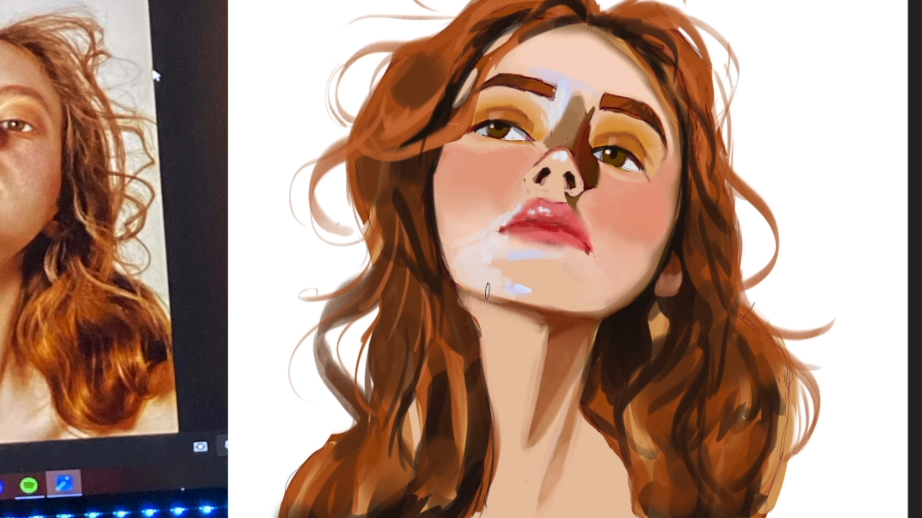
pyautogui.moveTo(480, 307)
pyautogui.mouseDown()
pyautogui.moveTo(499, 411)
pyautogui.moveTo(502, 508)
pyautogui.mouseUp()
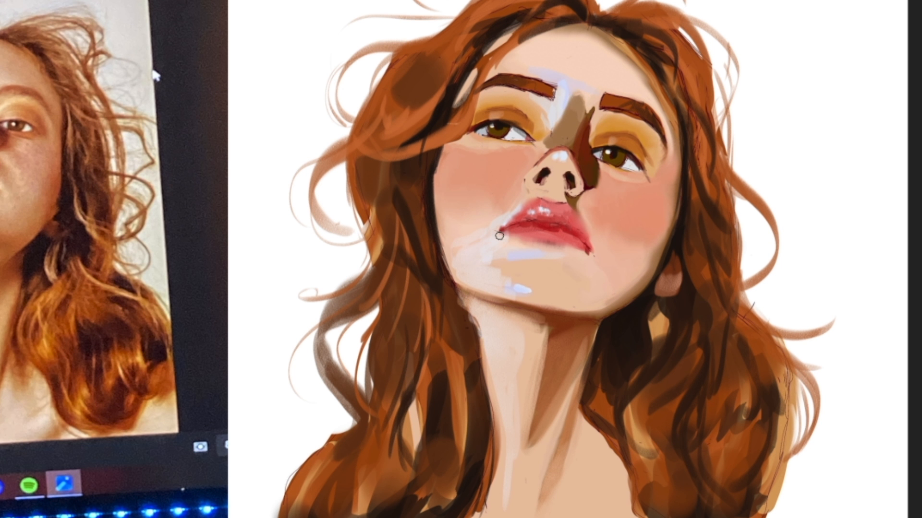